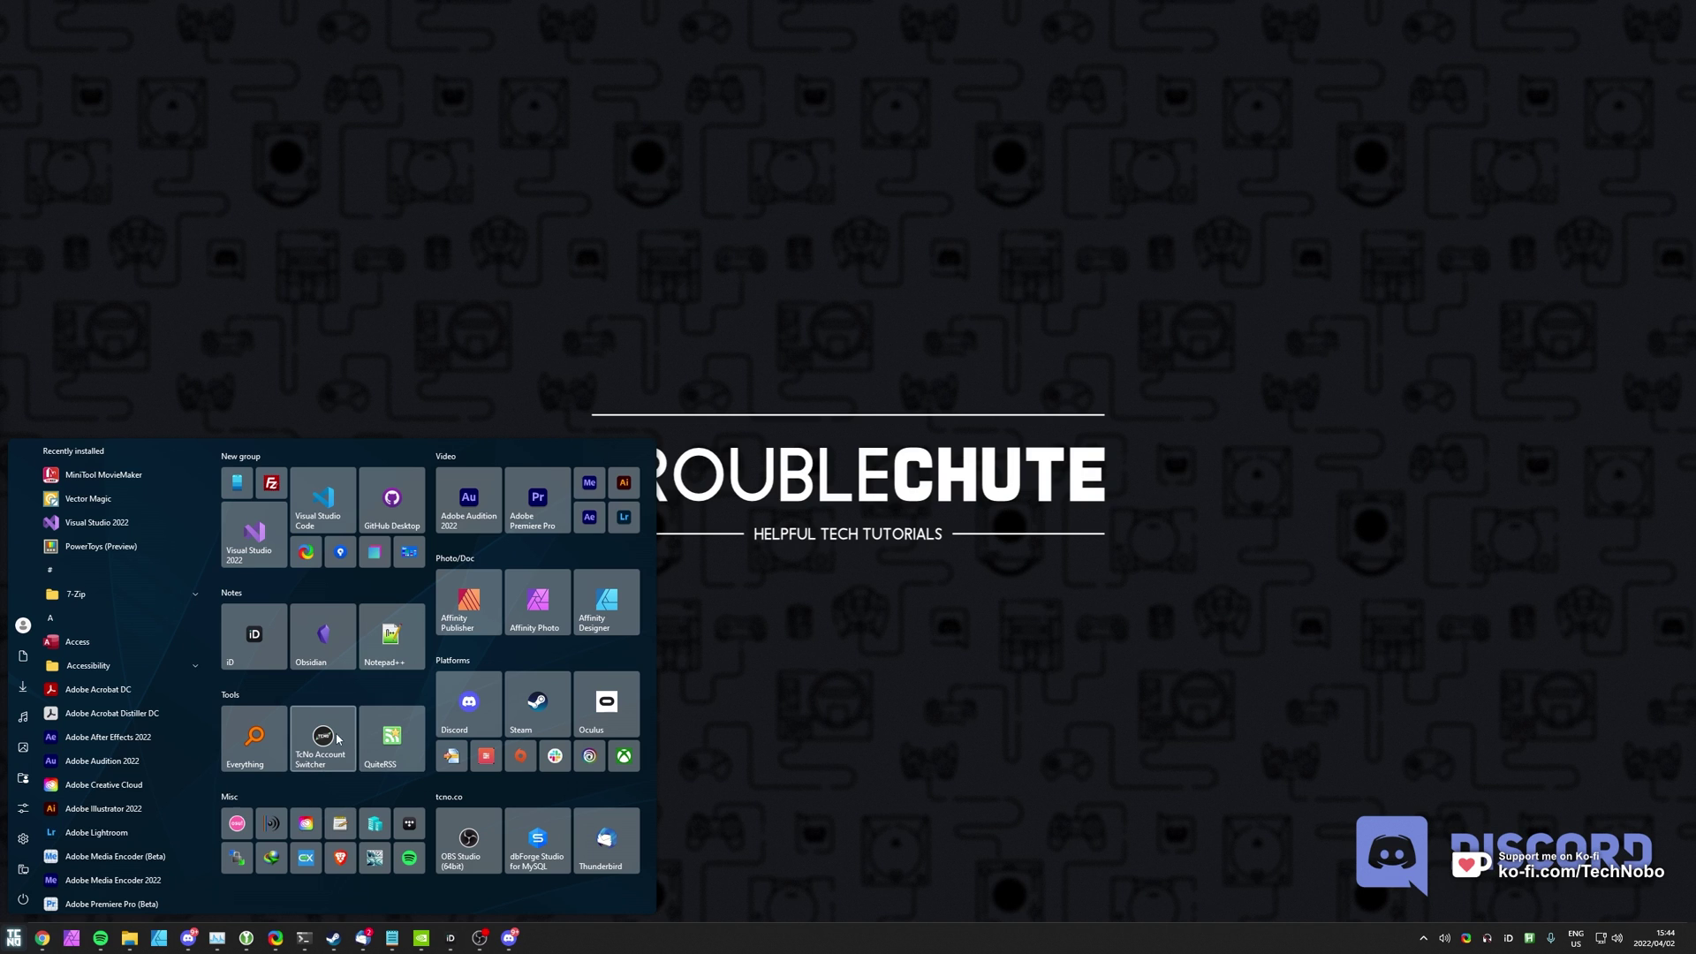
- Launch TcNo Account Switcher and enable Discord from the Manage Platforms disabled list
click(337, 738)
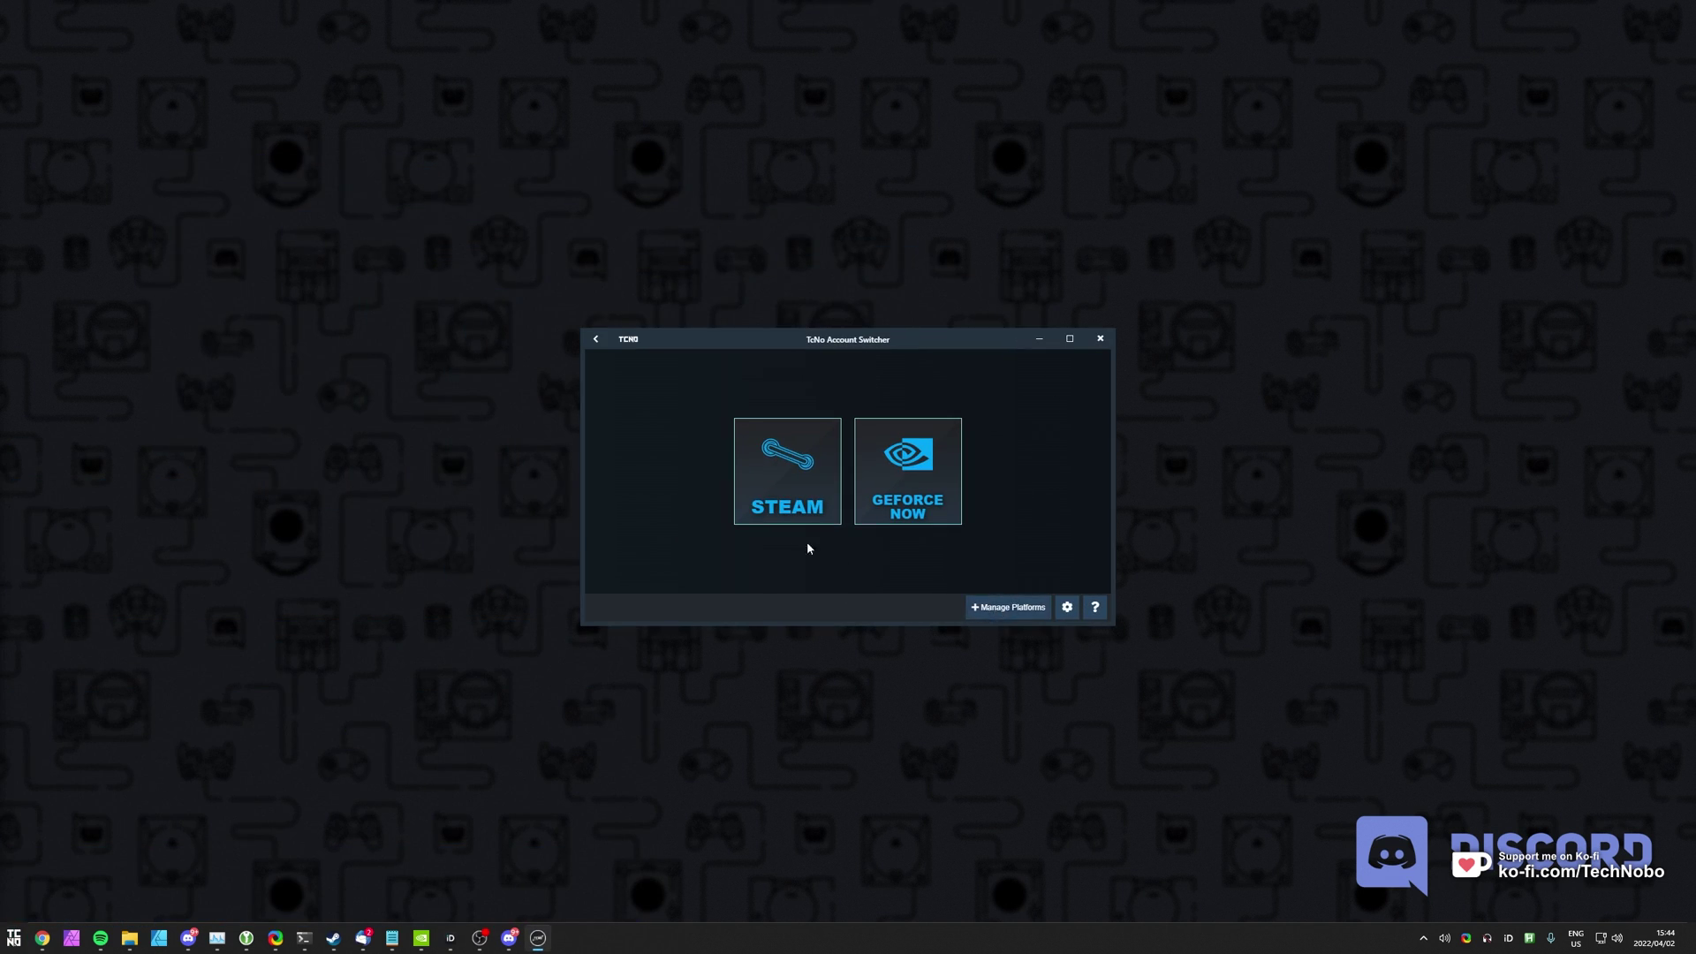
click(1008, 607)
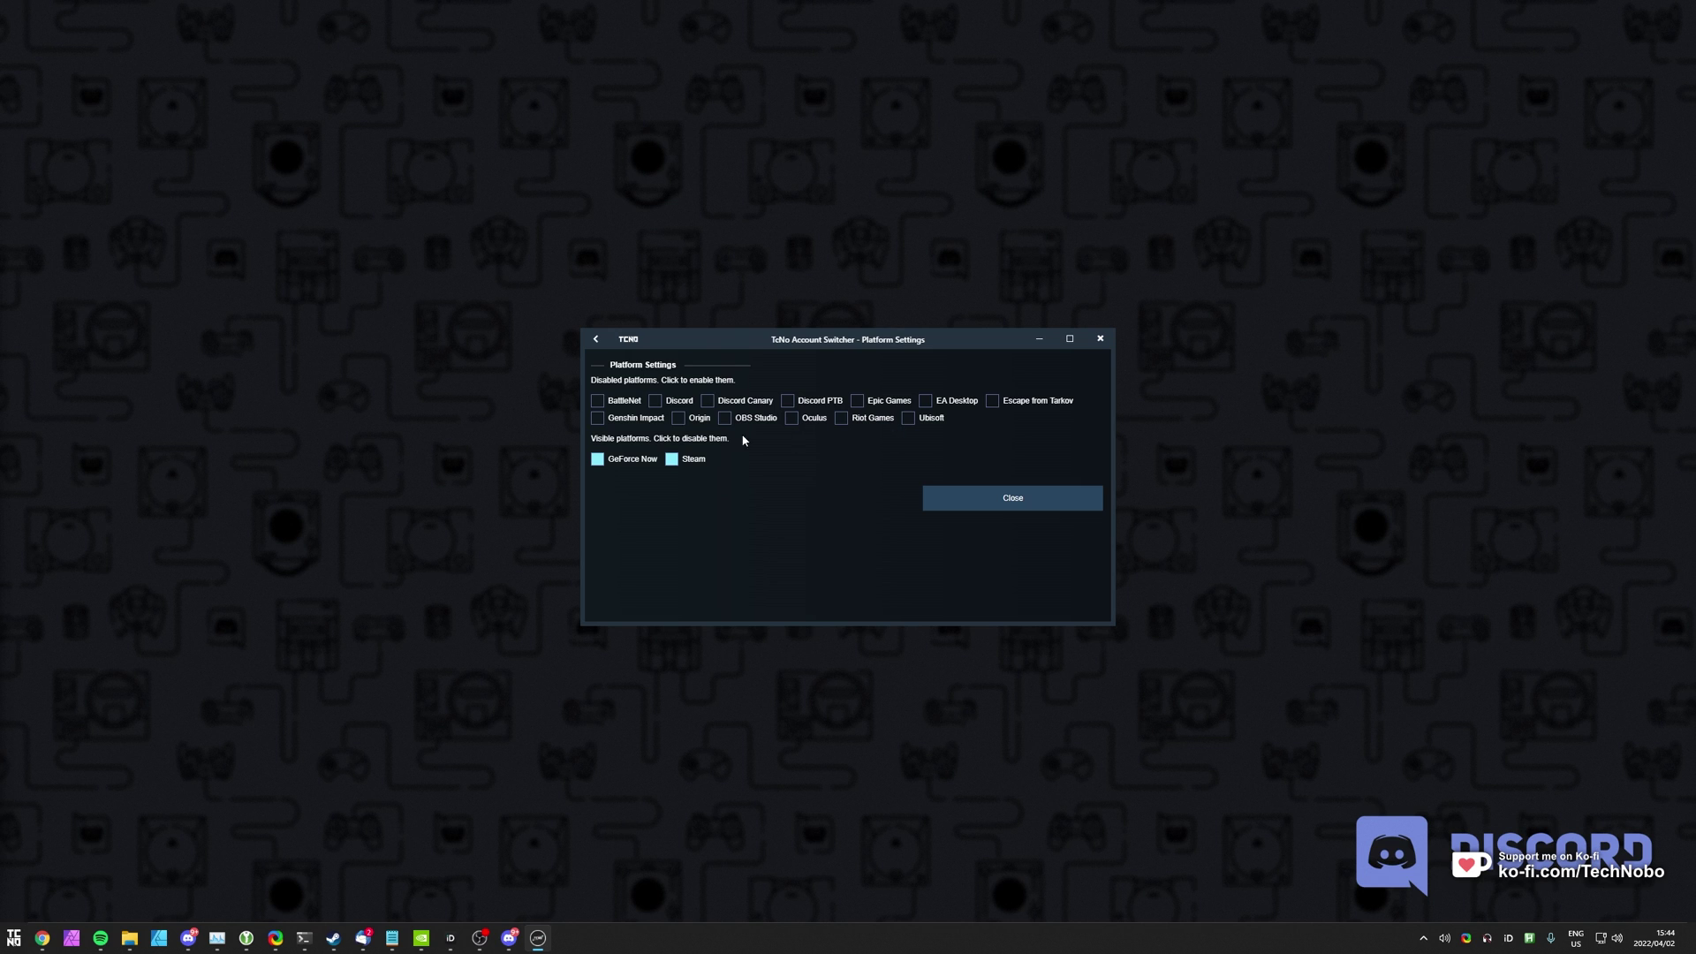
click(1009, 500)
click(987, 608)
click(670, 405)
click(955, 503)
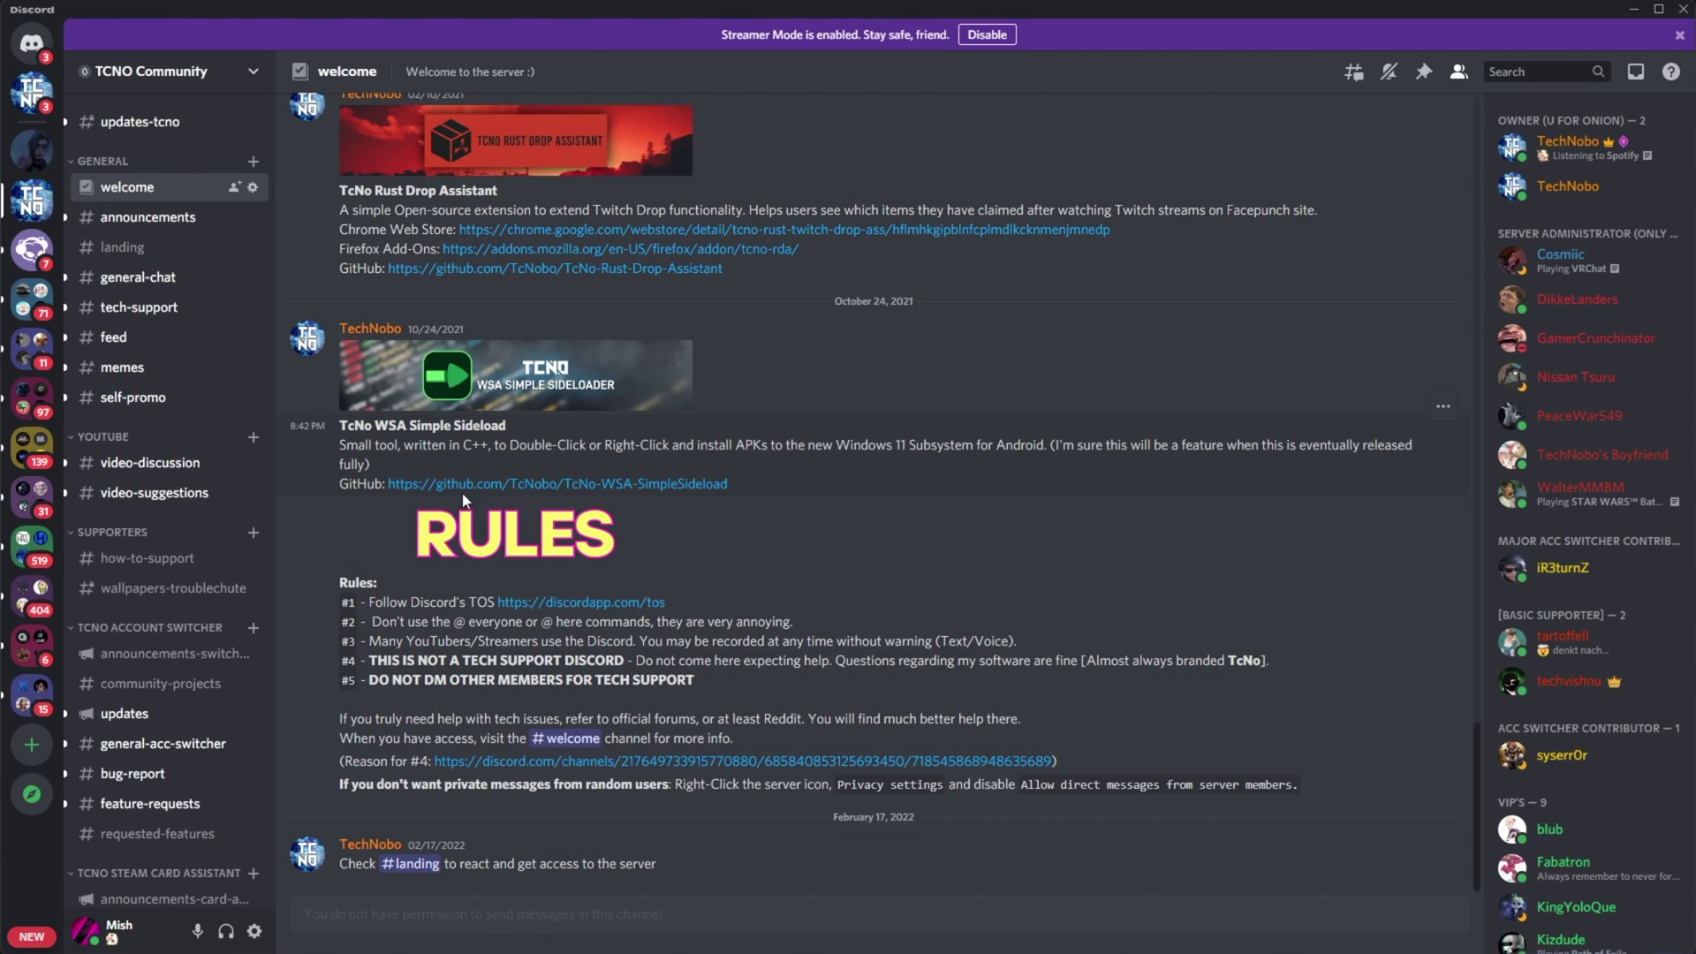
- Open the bottom-left avatar menu in Discord to reach Switch Accounts
click(82, 936)
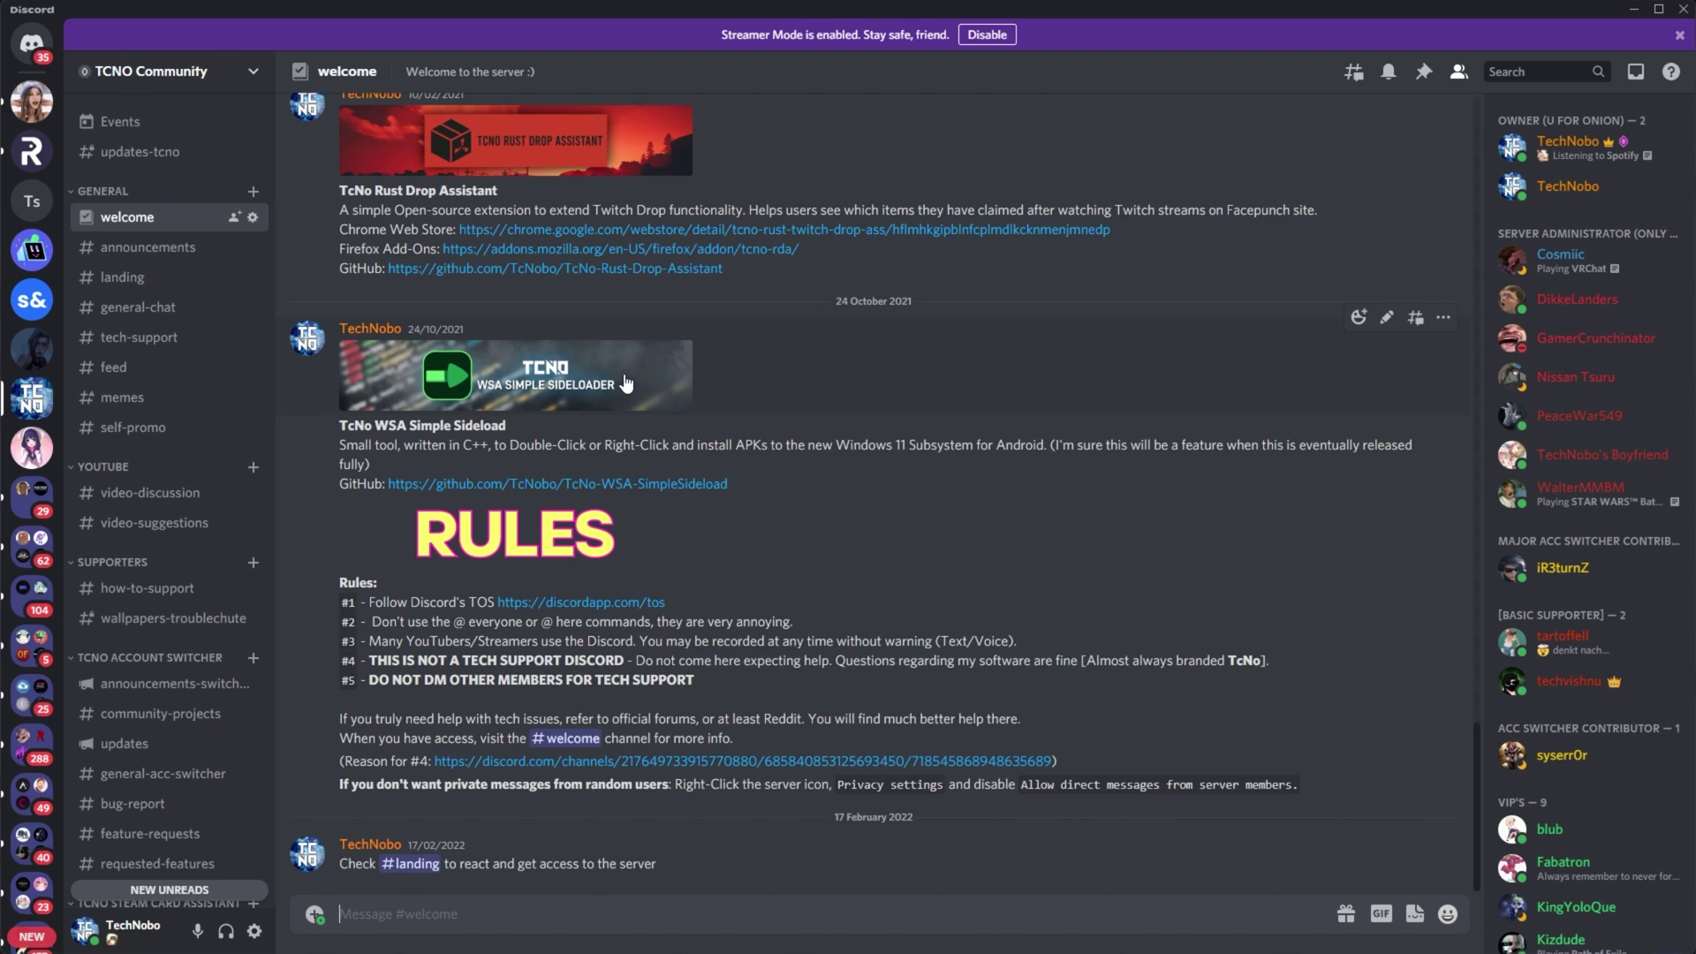
- Reopen the avatar status popout after dismissing it twice, with Switch Accounts available
click(80, 935)
click(530, 834)
click(119, 929)
click(1121, 534)
mouse_move(222, 877)
click(85, 932)
- Dismiss the Discord avatar status popout
click(1602, 96)
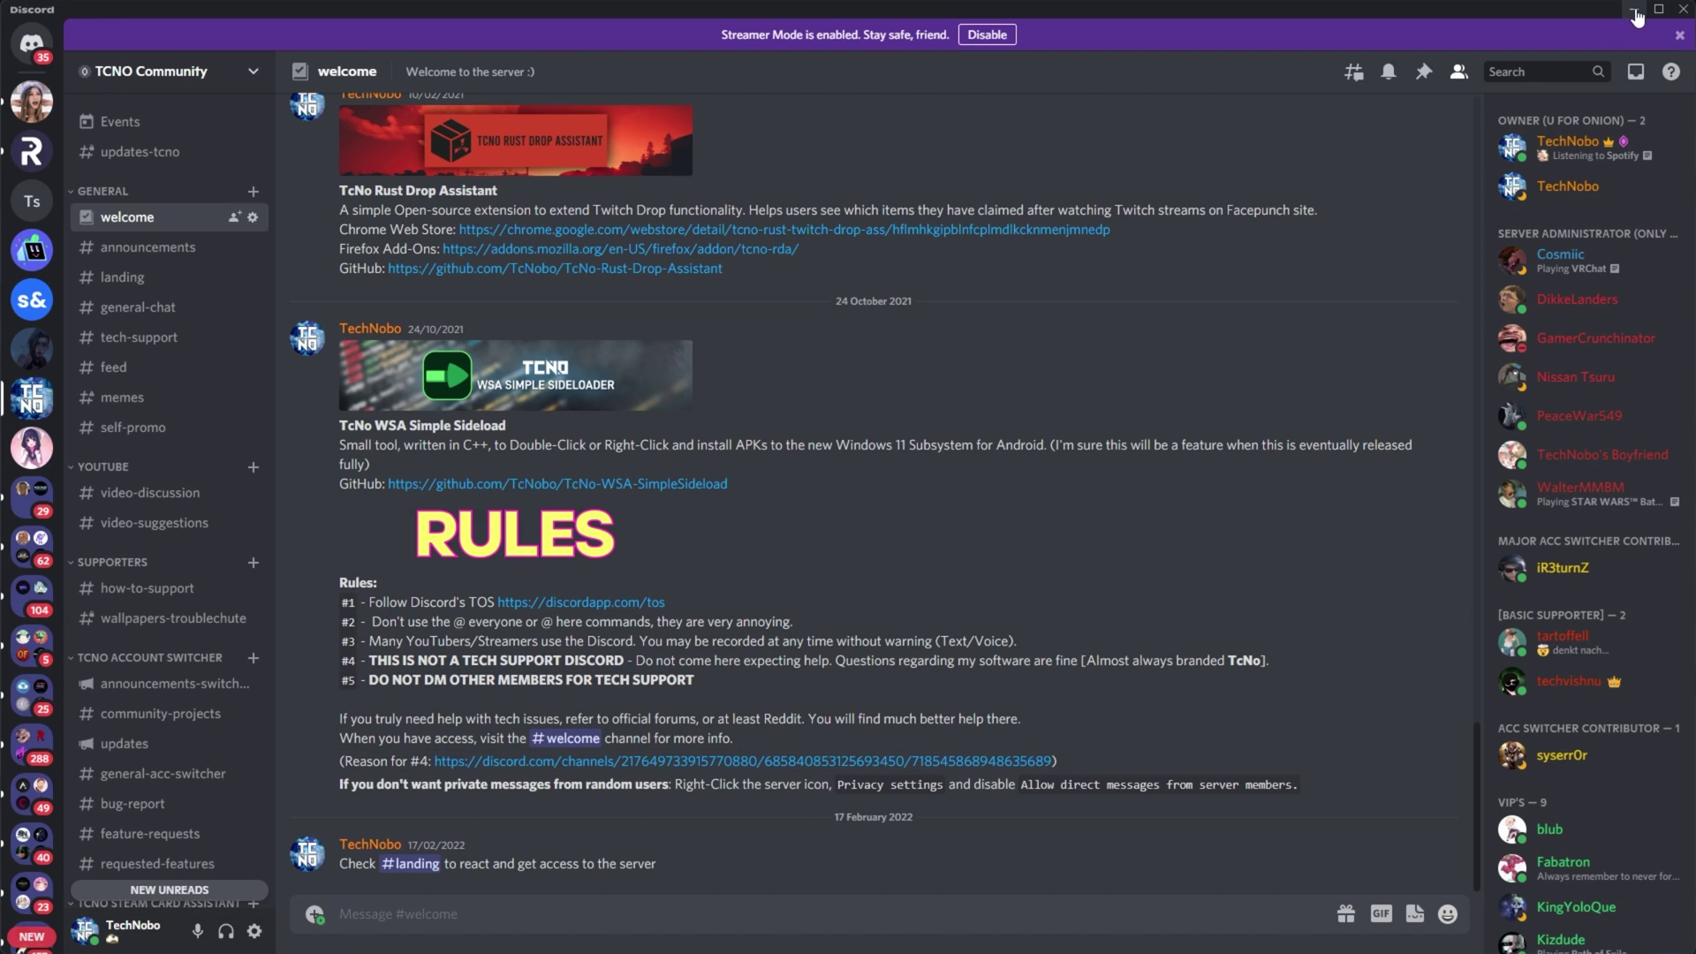